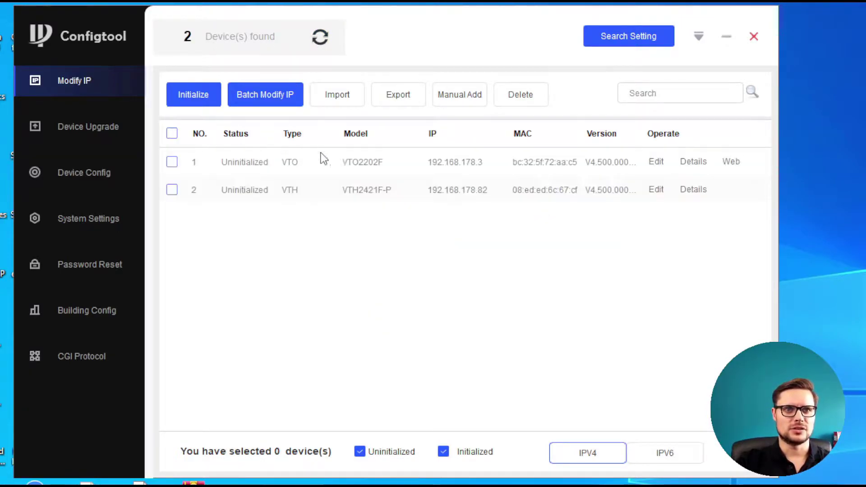
Step: Select the VTO2202F door station and start its initialization
left_click(171, 165)
left_click(192, 103)
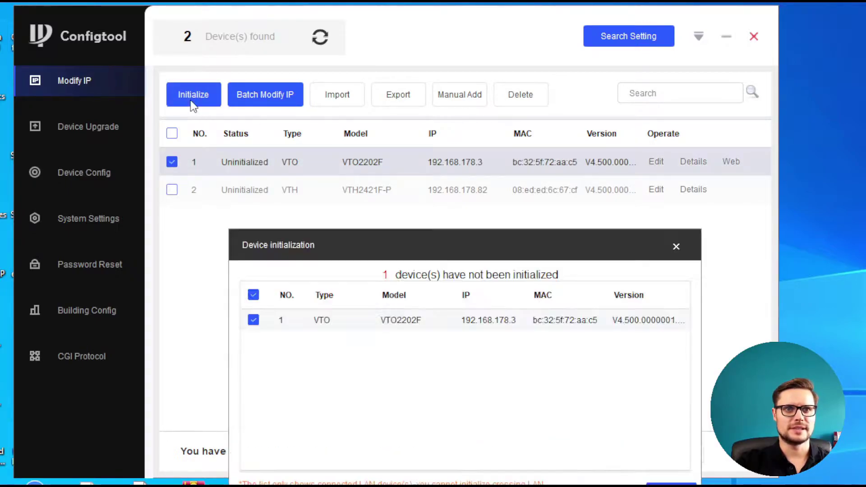
left_click_drag(569, 246, 506, 120)
left_click(646, 351)
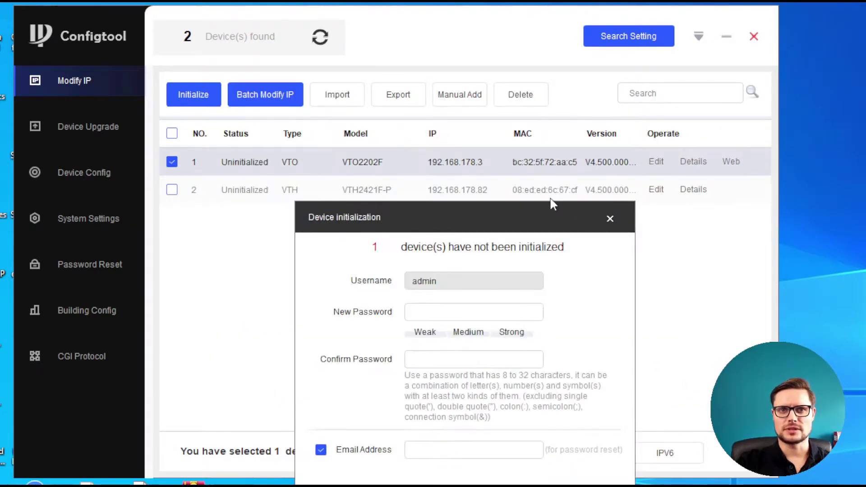
left_click_drag(552, 206, 640, 75)
Step: Set and confirm a new admin password with the reset email disabled, then finish initialization
left_click(560, 186)
type("a")
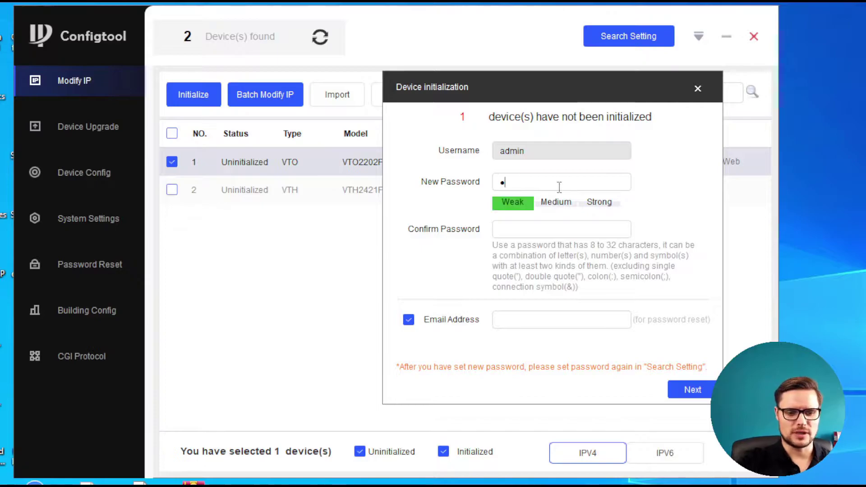
type("dmin123")
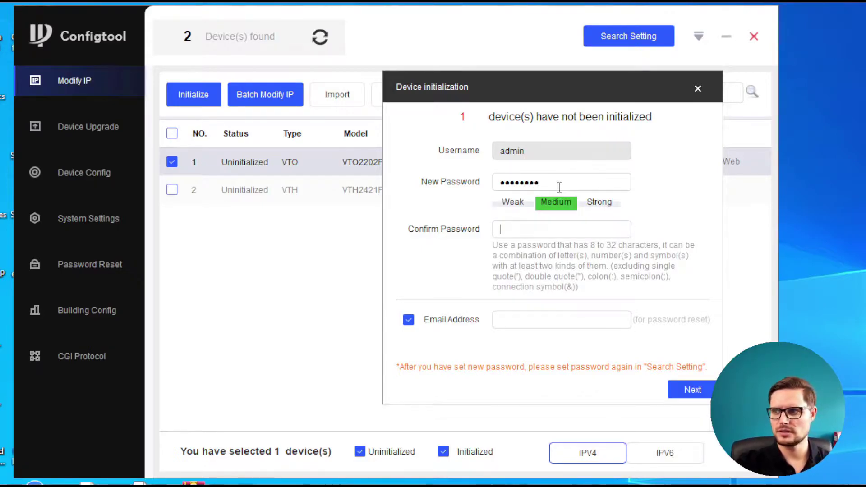
type("admin123")
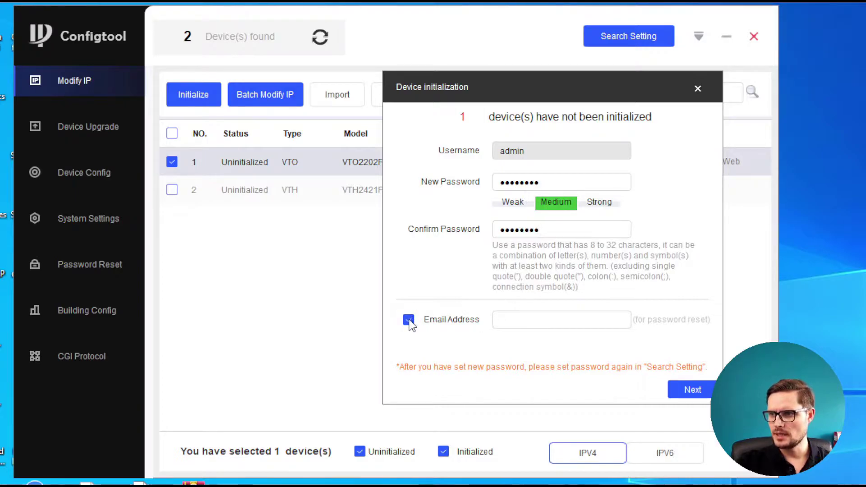
left_click(408, 320)
left_click_drag(574, 92, 477, 82)
left_click(602, 380)
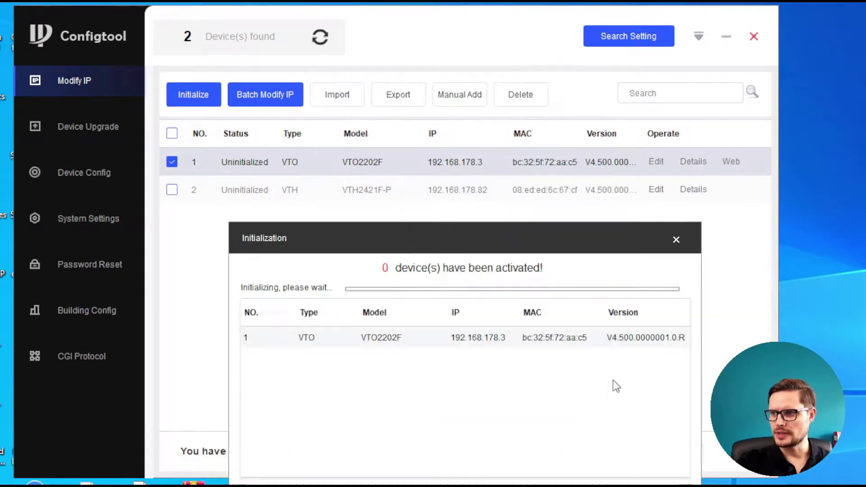
left_click_drag(528, 249, 524, 101)
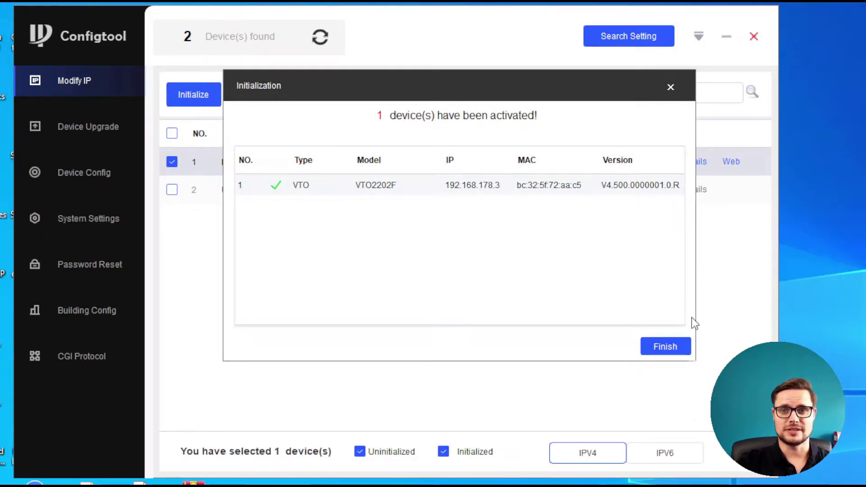
left_click(674, 348)
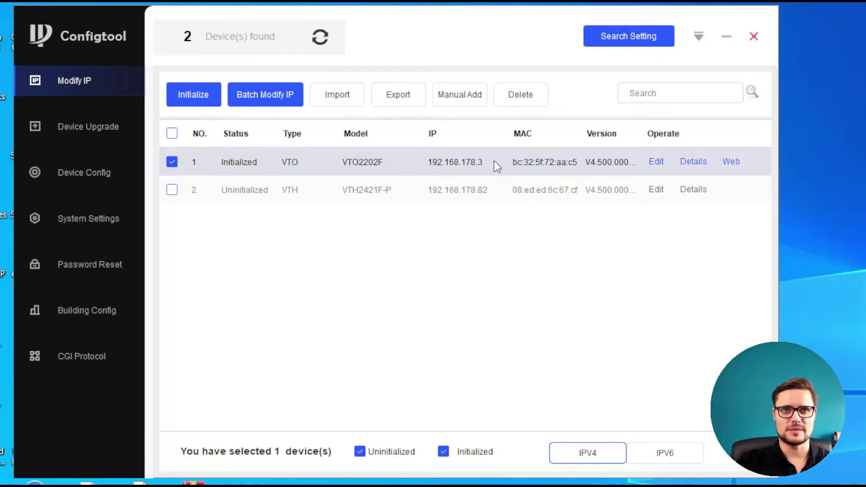
Step: Deselect the VTO and start initializing the VTH2421F-P indoor station
left_click(172, 162)
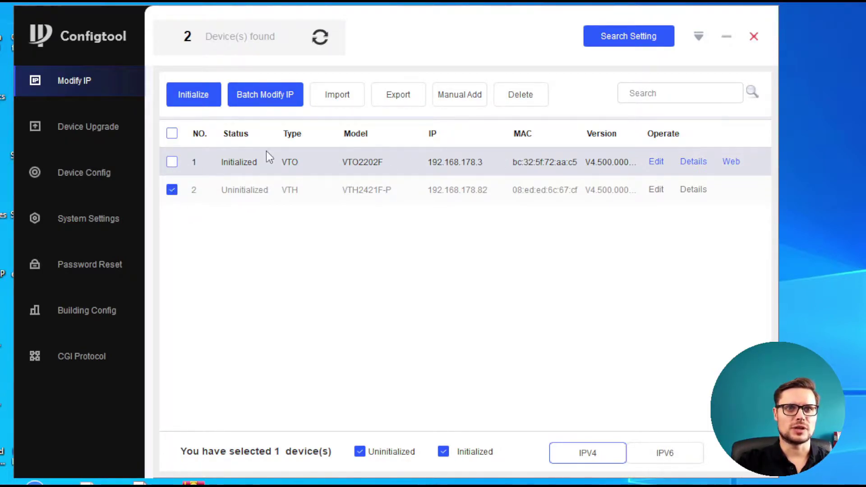
left_click(202, 102)
left_click_drag(547, 238, 551, 101)
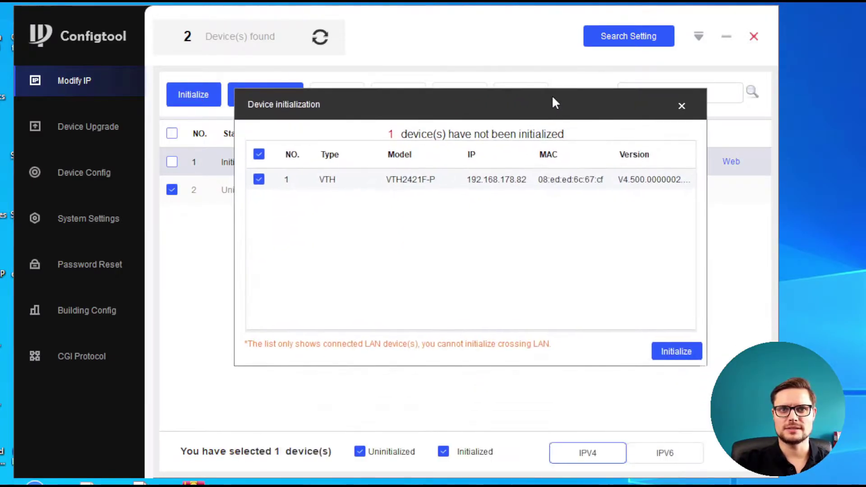
left_click(671, 348)
left_click_drag(485, 211, 505, 55)
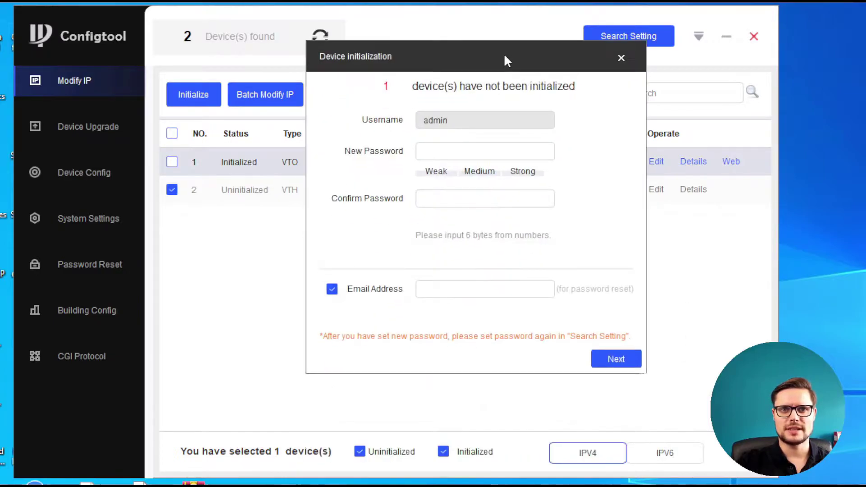
Step: Enter and confirm a six-digit admin password and disable the password-reset email
left_click(459, 151)
type("1234")
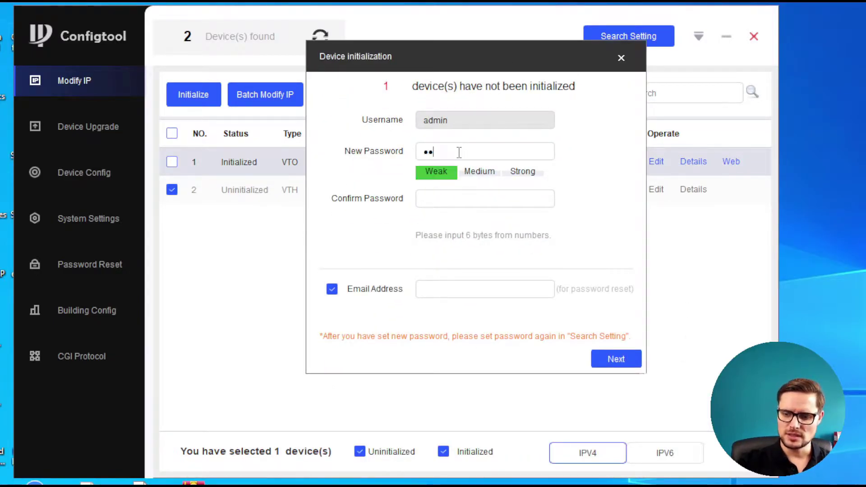
type("56")
key("Tab")
type("123")
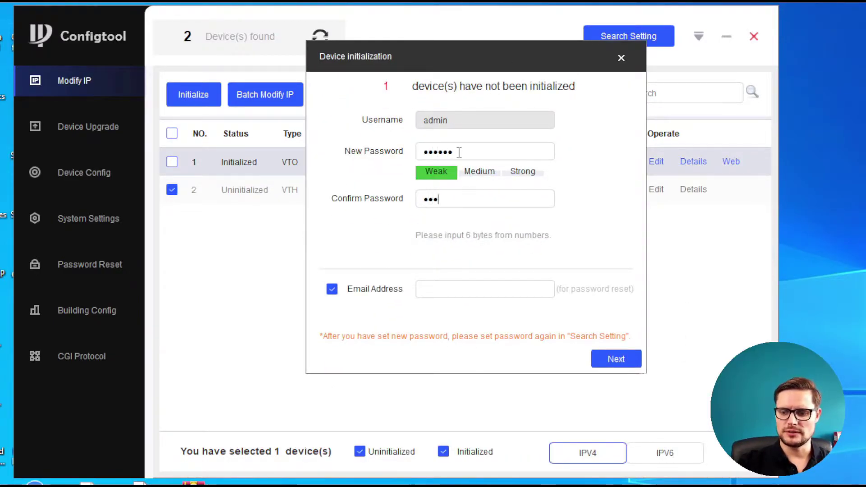
type("456")
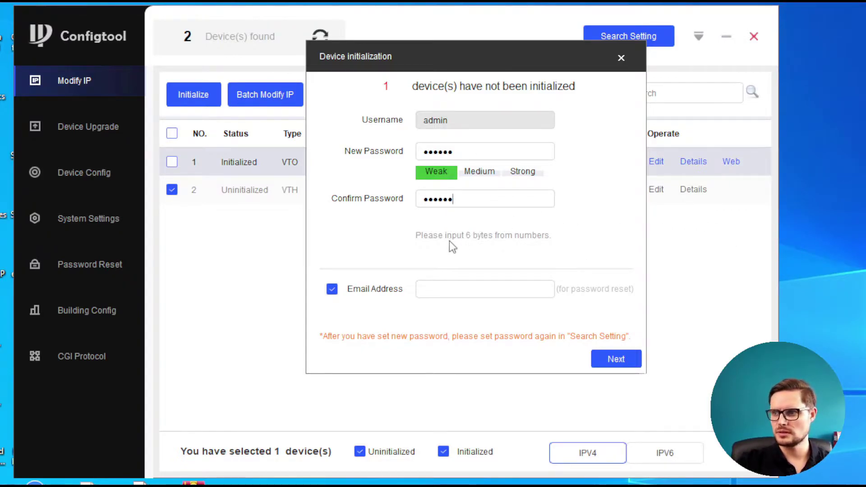
left_click(333, 288)
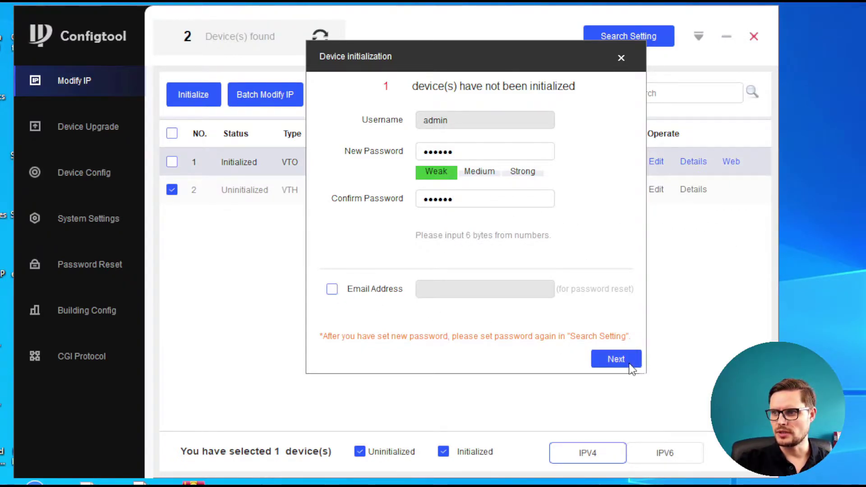
left_click(615, 359)
Step: Keep English as the VTH language and finish the setup
left_click_drag(513, 239, 524, 70)
left_click(677, 341)
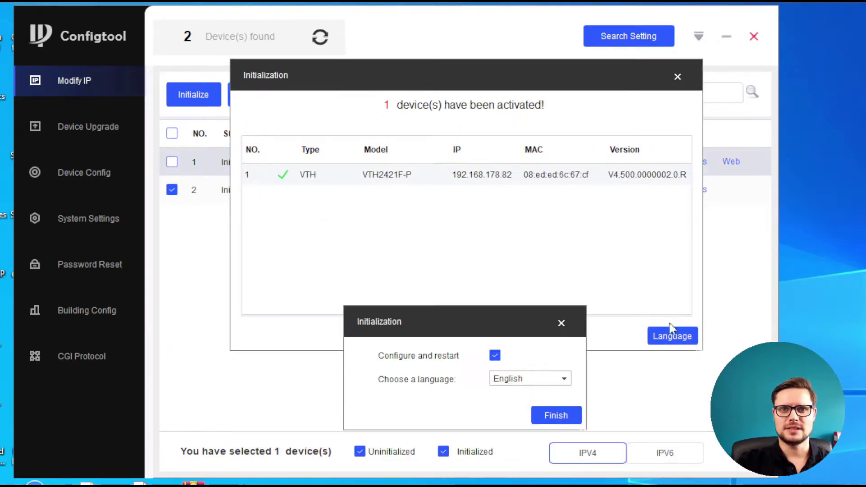
left_click_drag(512, 307, 486, 132)
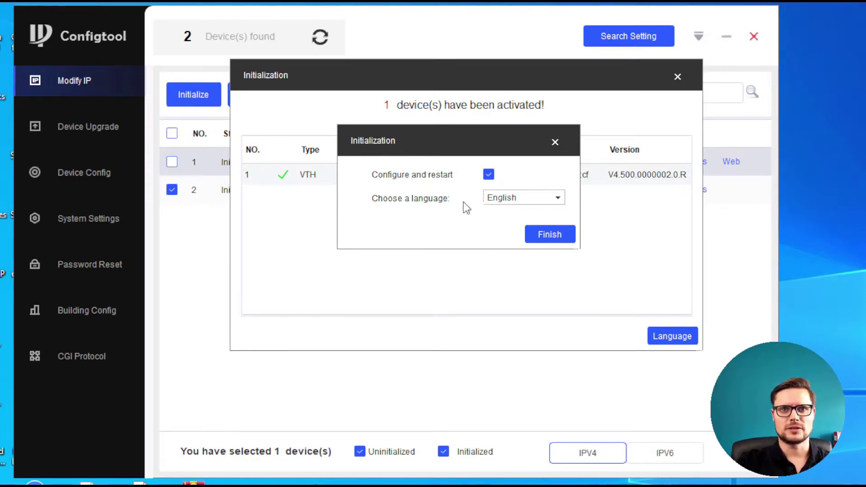
left_click(563, 237)
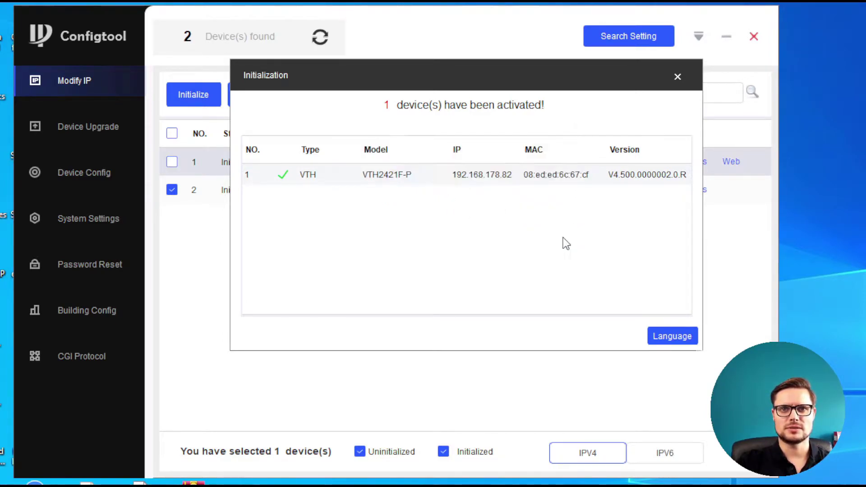
Step: Close the result dialog and rescan until VTO2202F and VTH2421F-P both show Initialized
left_click(679, 336)
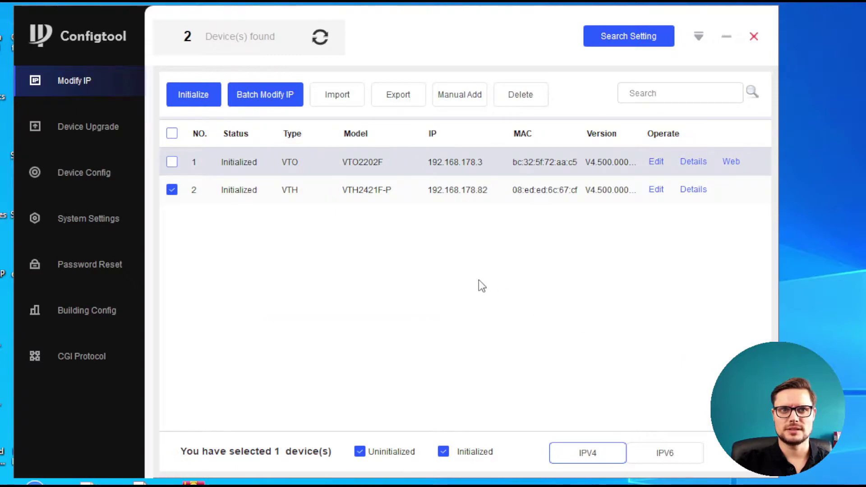
left_click(321, 41)
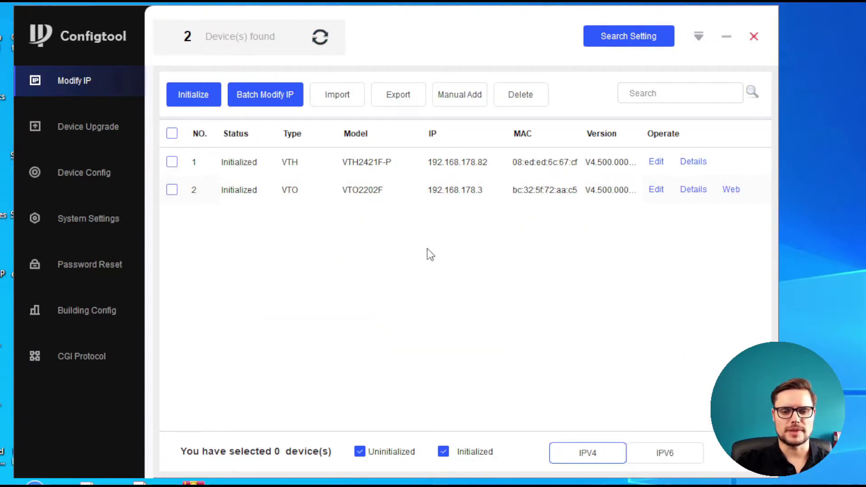
left_click(323, 37)
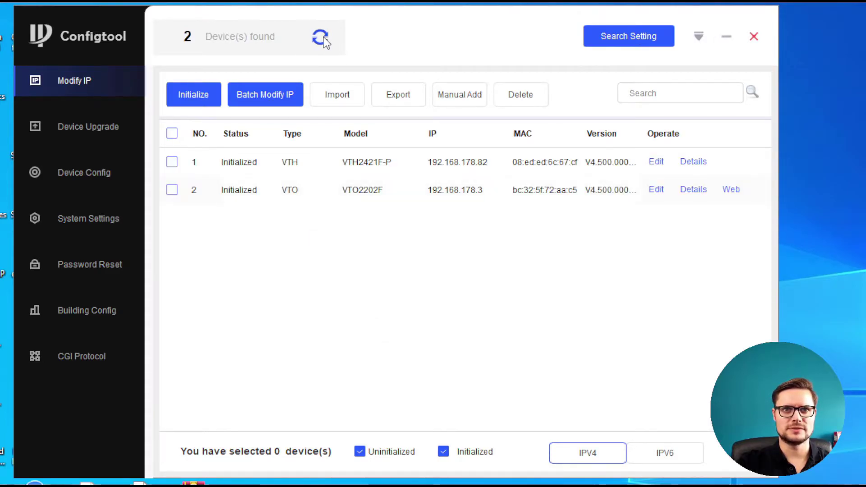
left_click(323, 37)
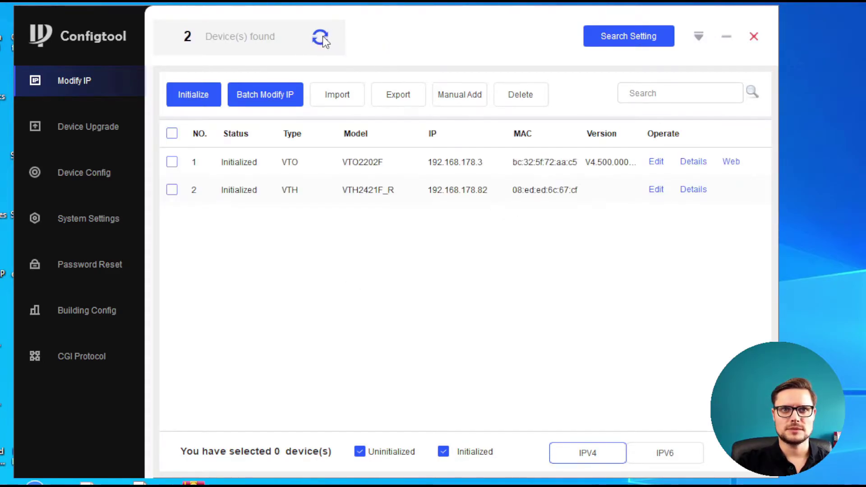
left_click(323, 37)
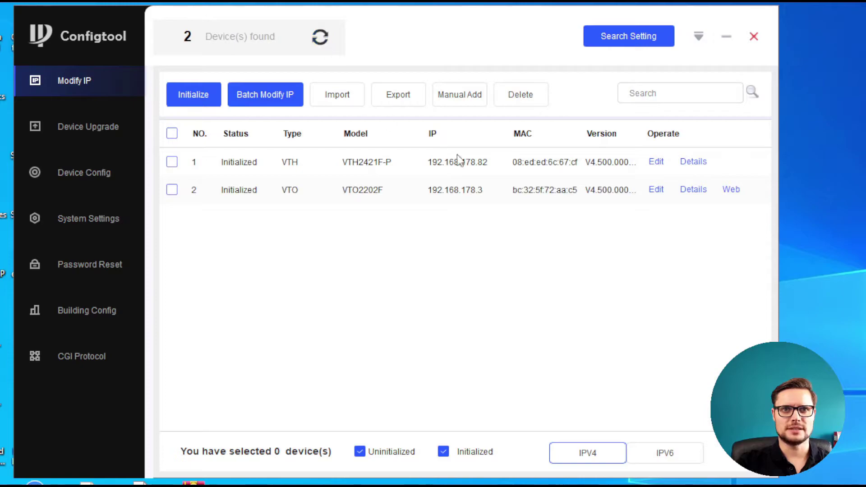
left_click(318, 39)
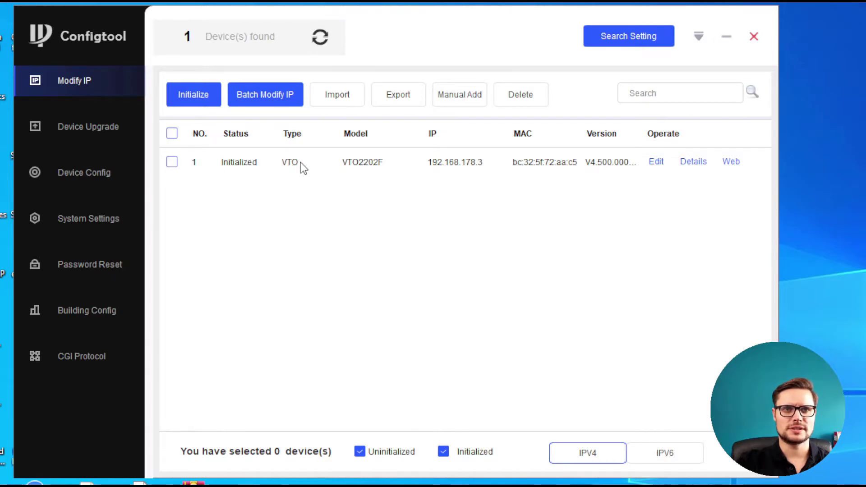
left_click(89, 218)
left_click(72, 81)
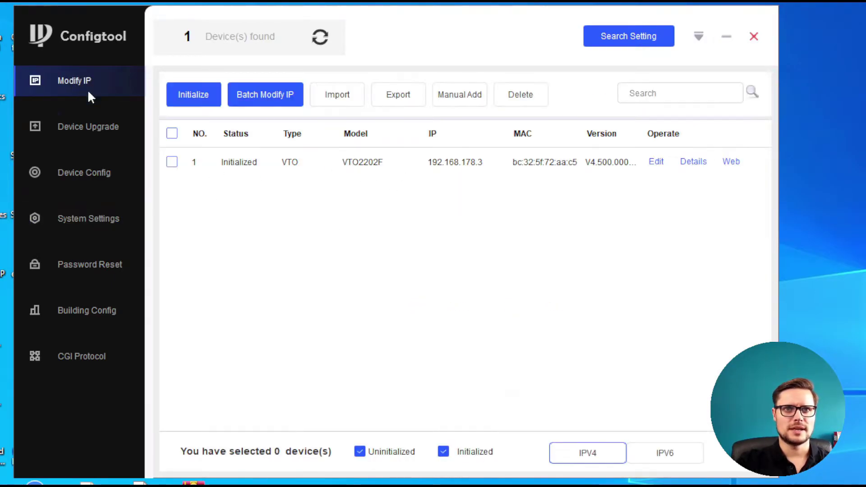
left_click(322, 43)
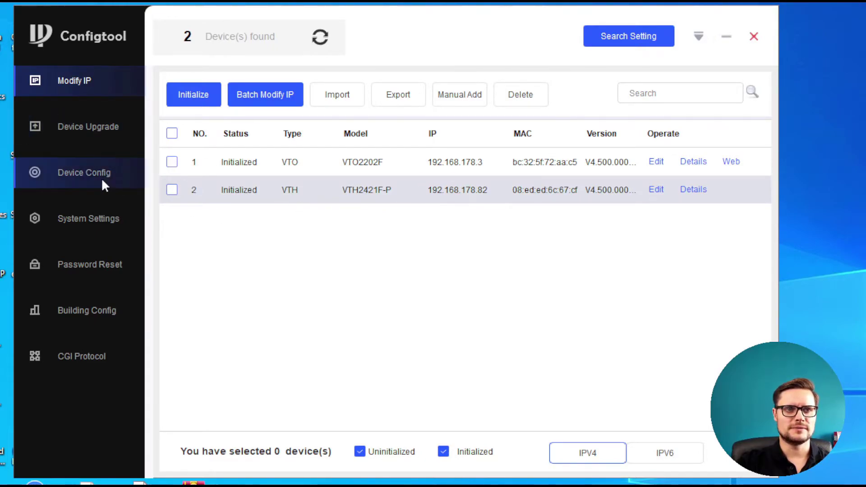
Step: Log into the indoor station at 192.168.178.82 from Device Config with the admin account and its password
left_click(103, 183)
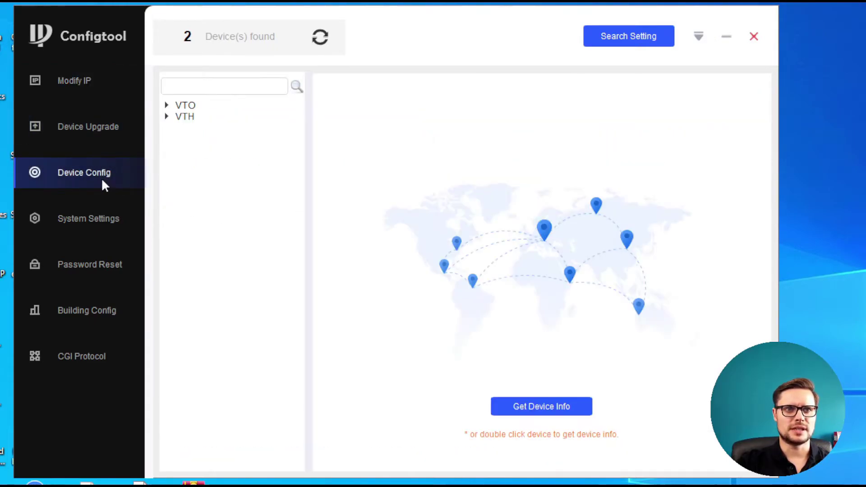
double_click(189, 117)
double_click(212, 131)
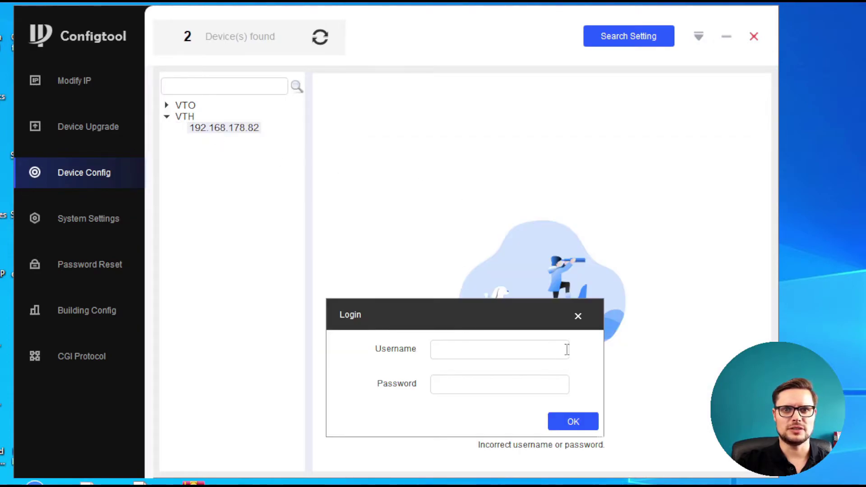
type("admin")
key("Tab")
type("123456")
left_click(573, 421)
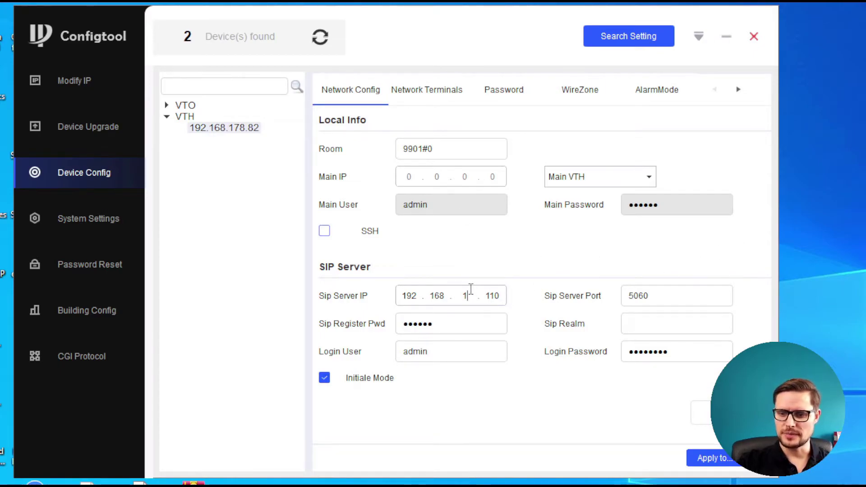
Step: Look up the door station's IP, 192.168.178.3, under the VTO group
type("78")
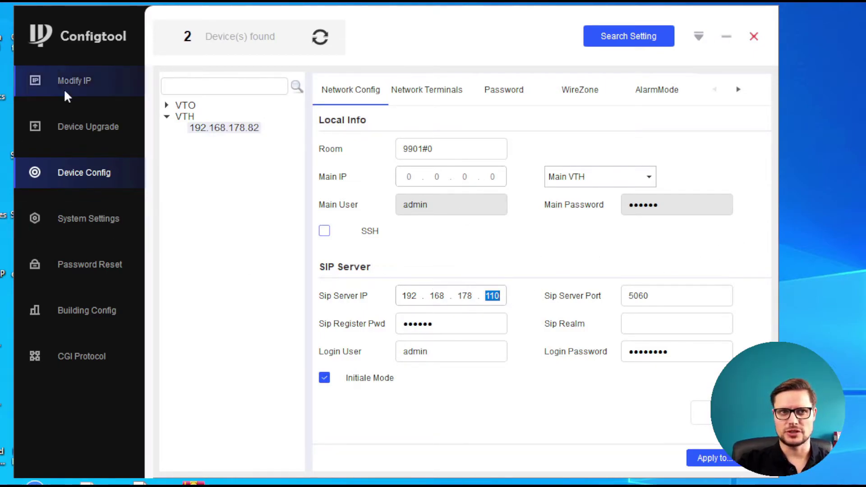
left_click(183, 106)
left_click(165, 106)
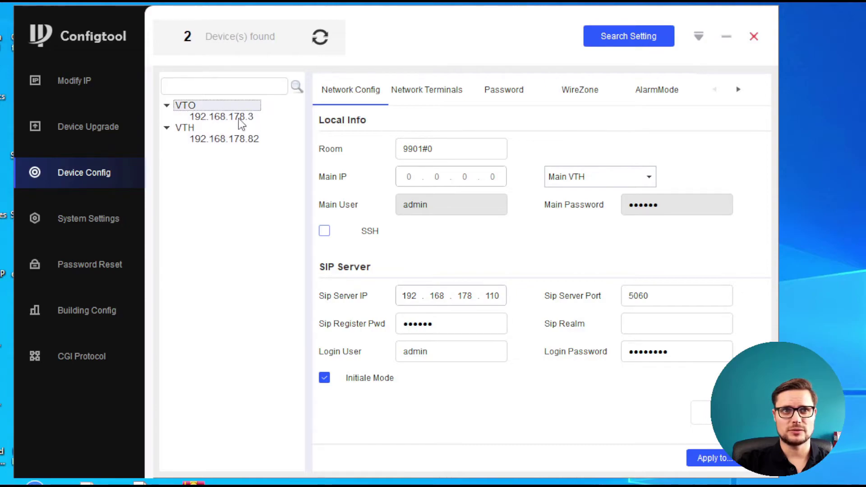
left_click(237, 117)
left_click(229, 139)
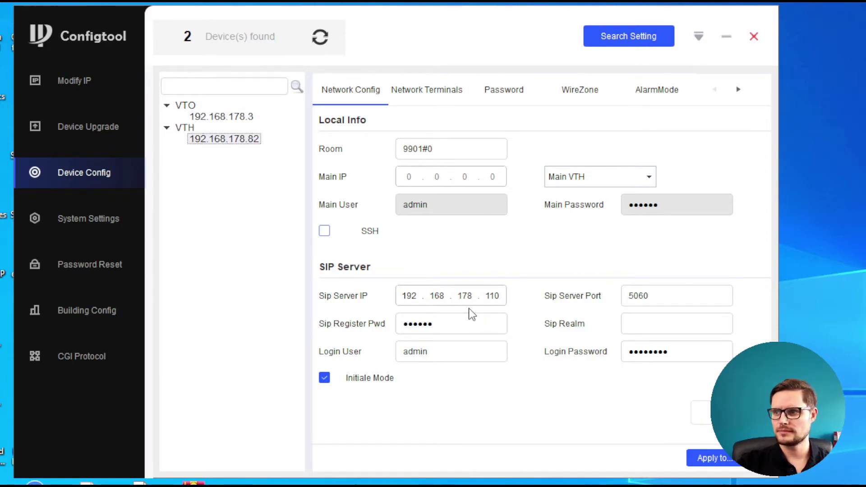
Step: Change the SIP server IP to 192.168.178.3 and save the VTH configuration
double_click(495, 296)
type("3")
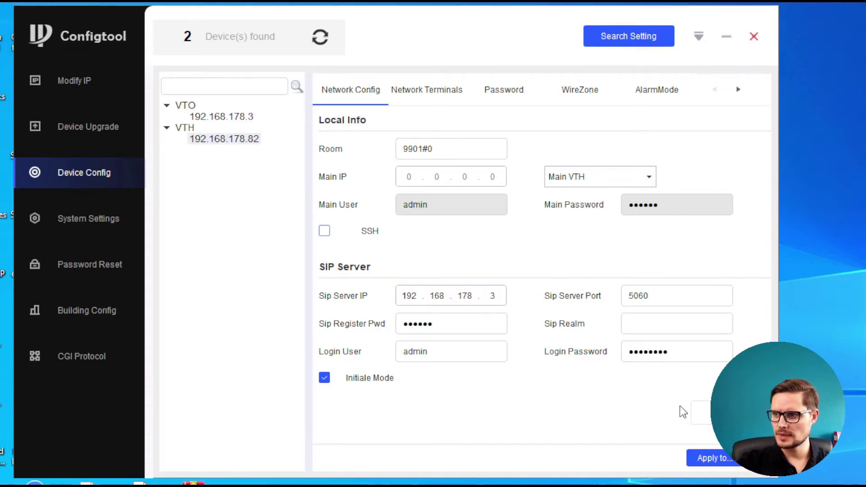
left_click(449, 352)
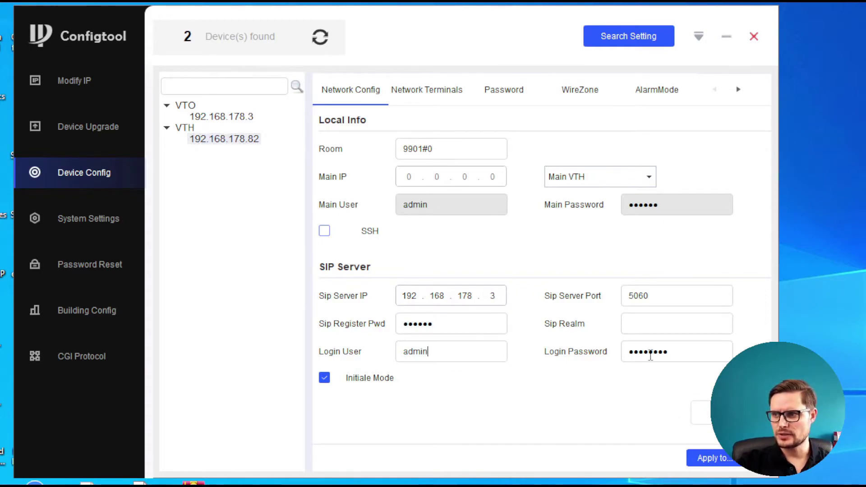
double_click(649, 356)
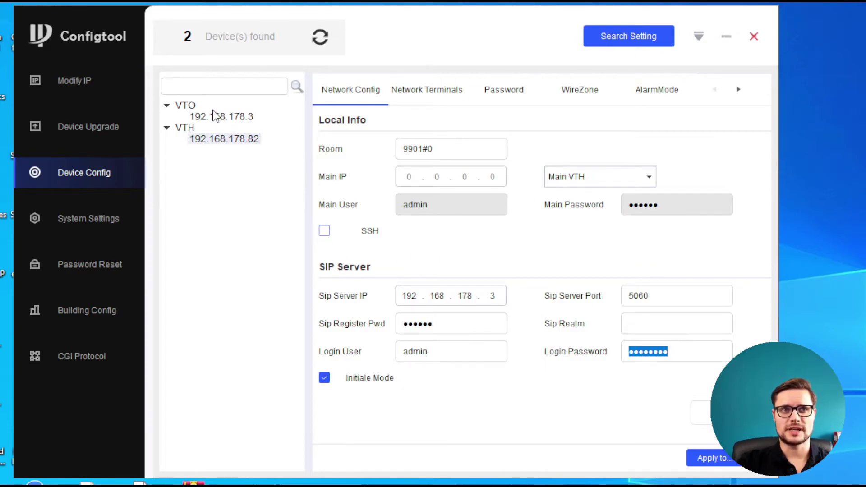
left_click(705, 423)
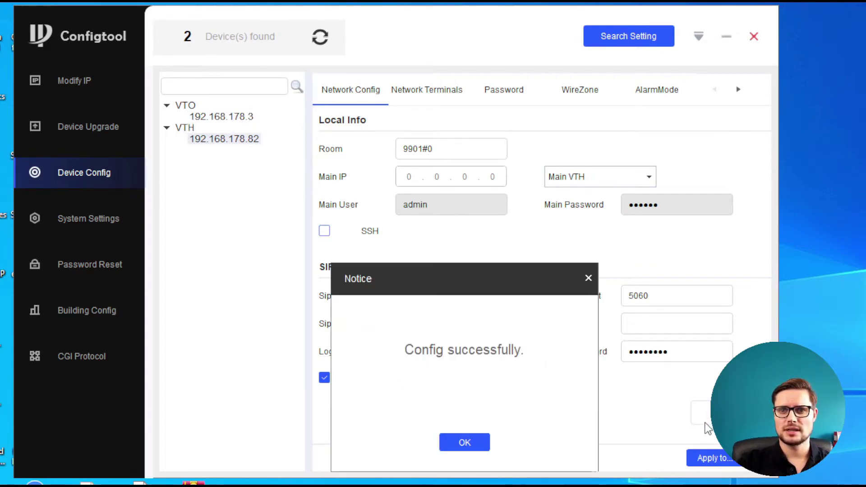
Step: Open the Network Terminals settings with the main VTO enabled
left_click(461, 449)
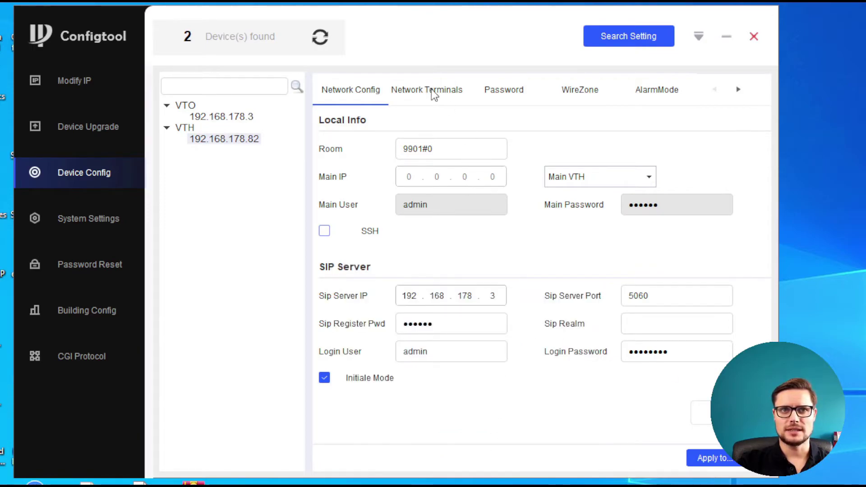
left_click(433, 95)
left_click(325, 231)
left_click(324, 231)
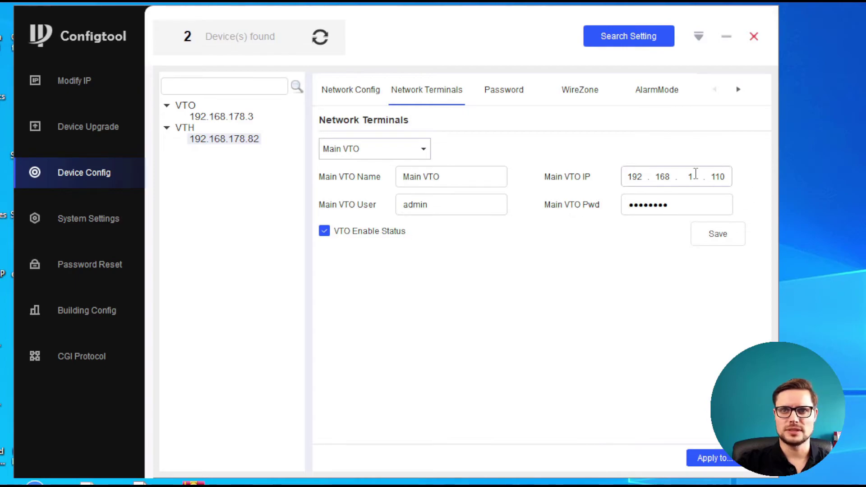
Step: Set the main VTO IP to 192.168.178.3, re-enter its password, and save
left_click(697, 176)
type("178.3")
double_click(686, 205)
type("a")
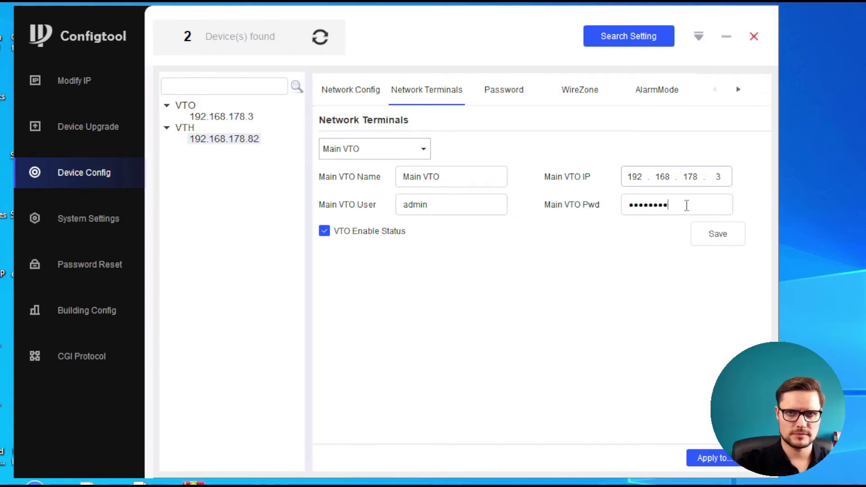
left_click(730, 243)
left_click(483, 441)
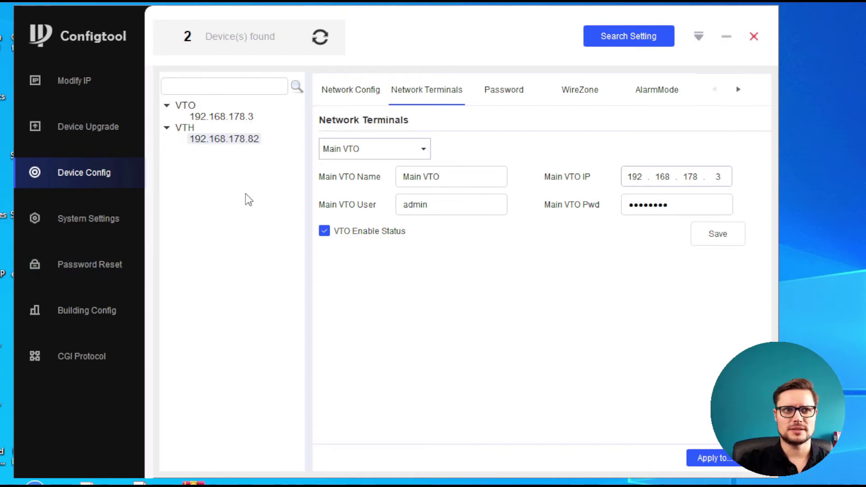
left_click(329, 93)
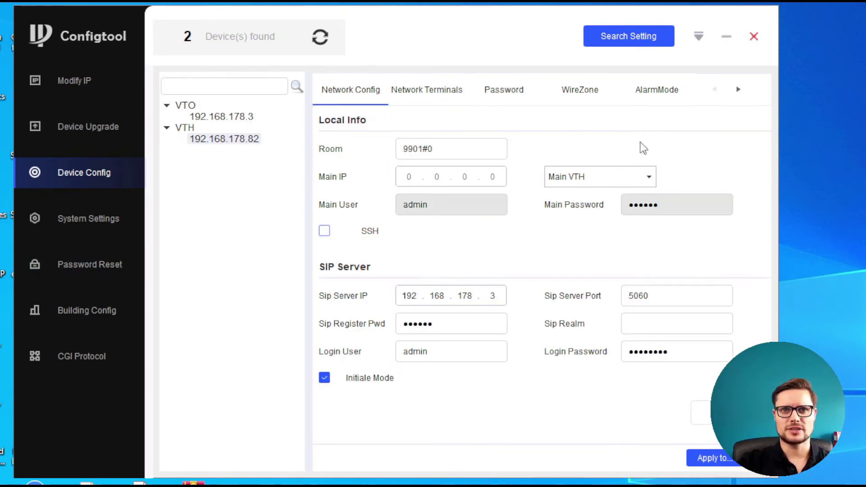